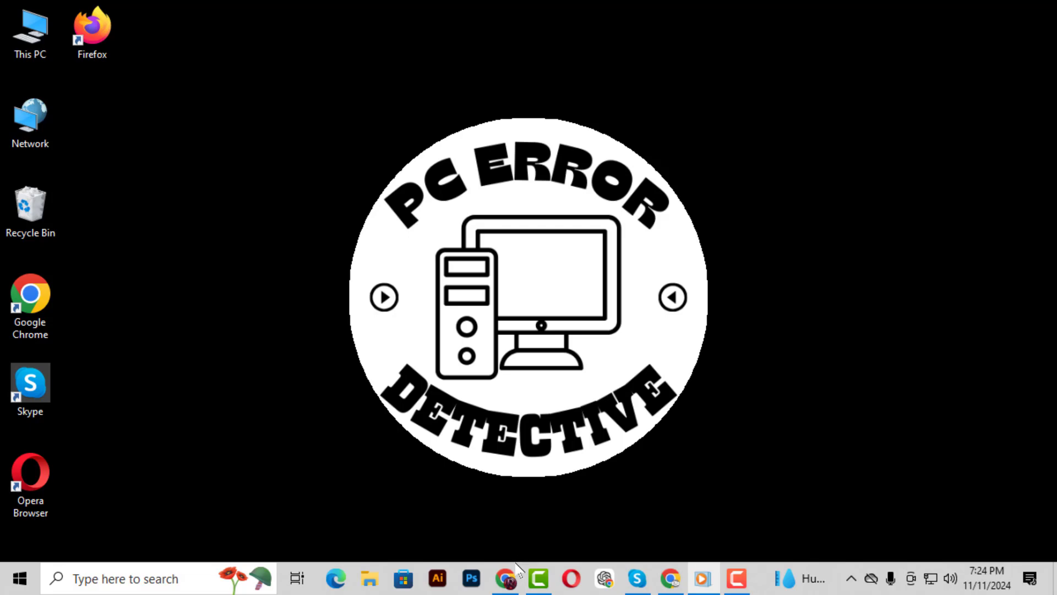
# Bring up Chrome and load the Gmail inbox from its web address
pyautogui.click(506, 578)
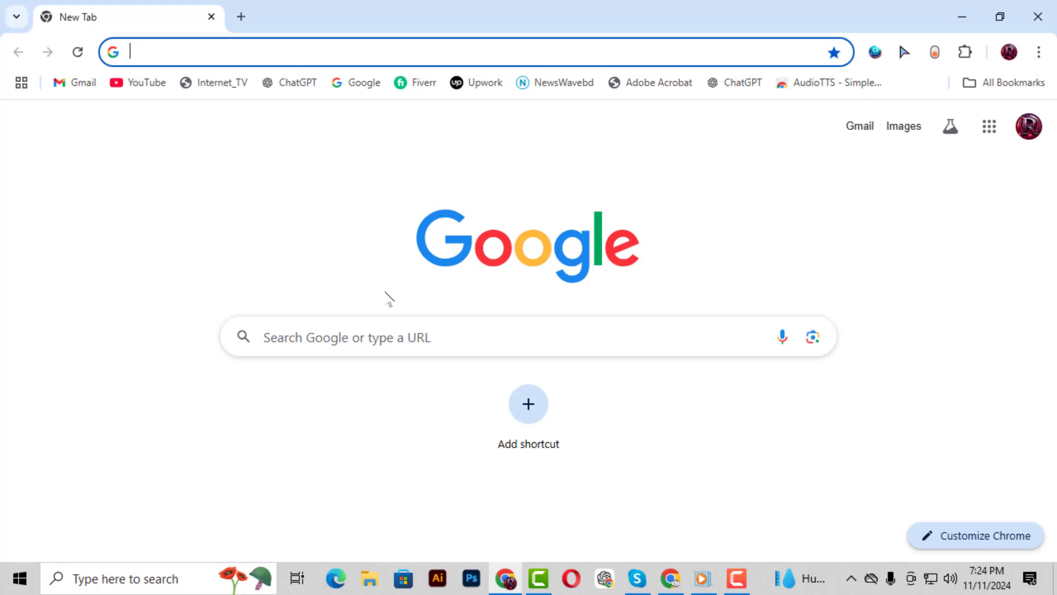
pyautogui.click(232, 52)
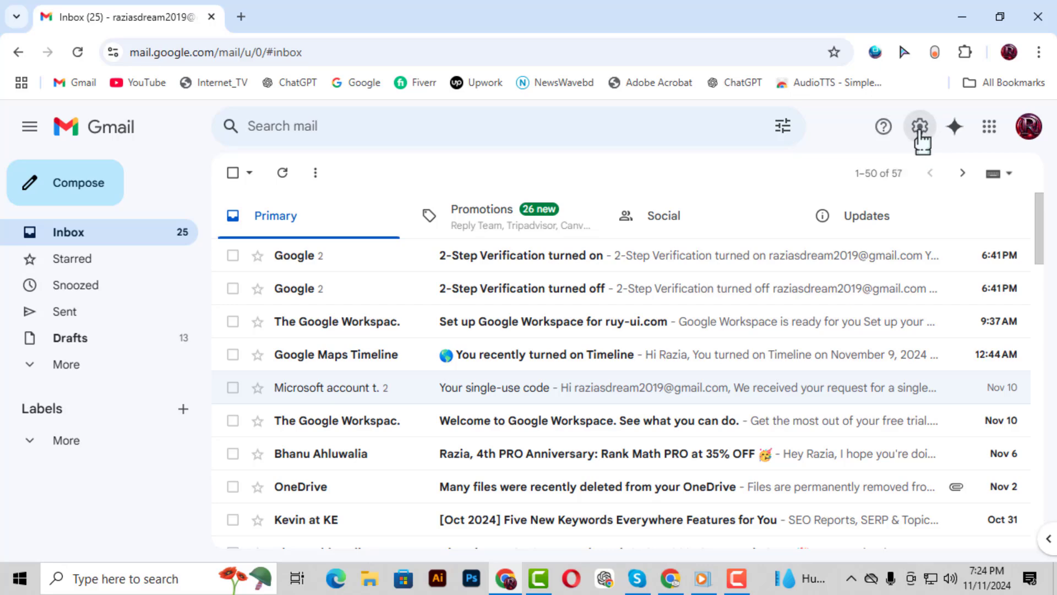
# Open Gmail's full Settings page on General through the gear's 'See all settings'
pyautogui.click(920, 126)
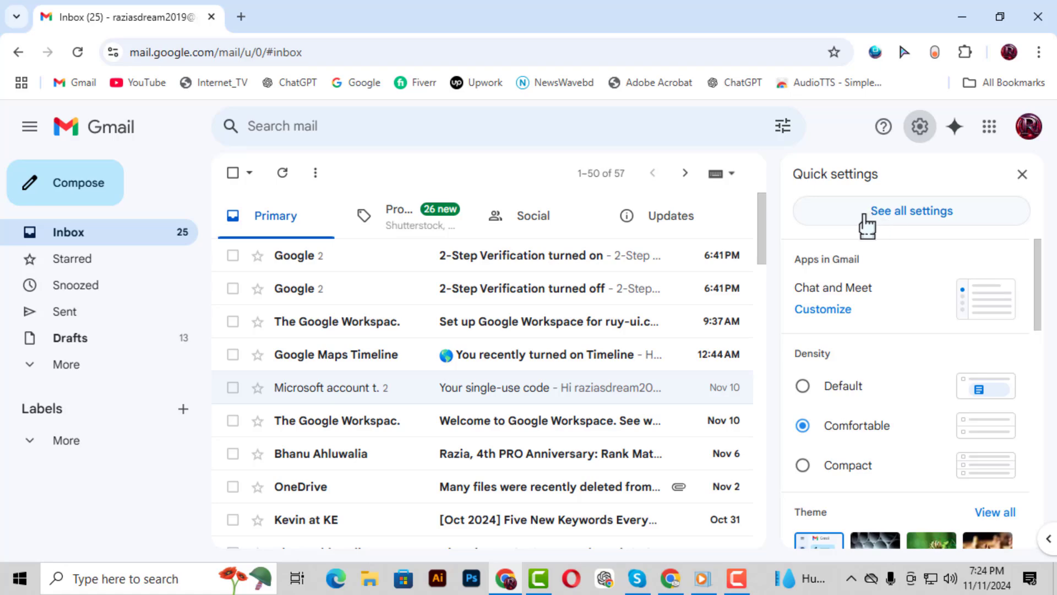
pyautogui.click(902, 217)
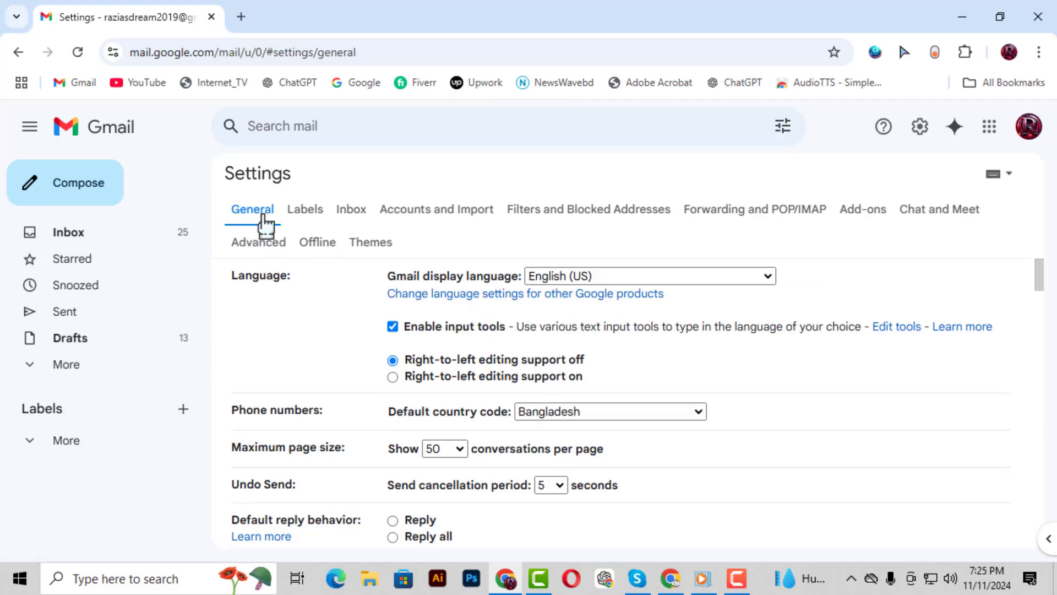
pyautogui.scroll(-5, 446, 331)
pyautogui.scroll(-5, 559, 387)
pyautogui.scroll(-5, 559, 387)
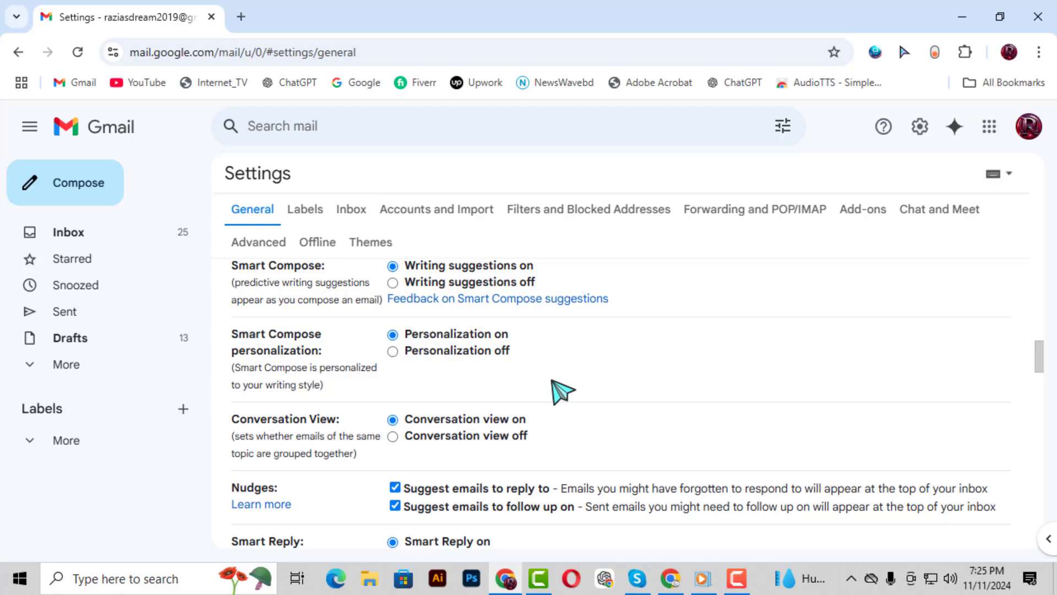
pyautogui.scroll(-5, 559, 388)
pyautogui.scroll(-5, 558, 388)
pyautogui.scroll(1, 555, 382)
pyautogui.scroll(1, 556, 381)
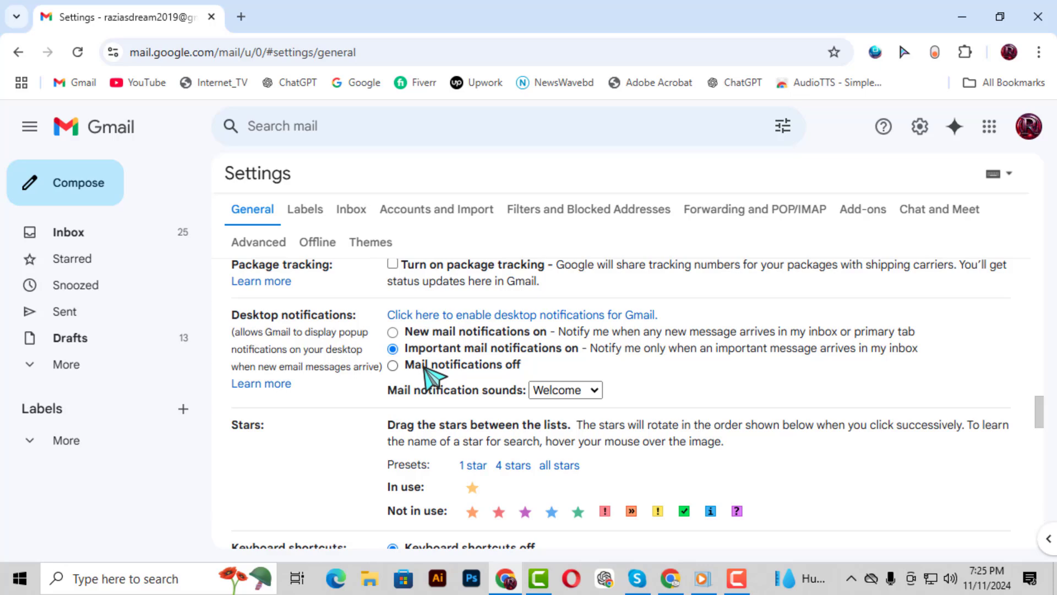
# Choose 'Mail notifications off' under Desktop notifications
pyautogui.click(393, 365)
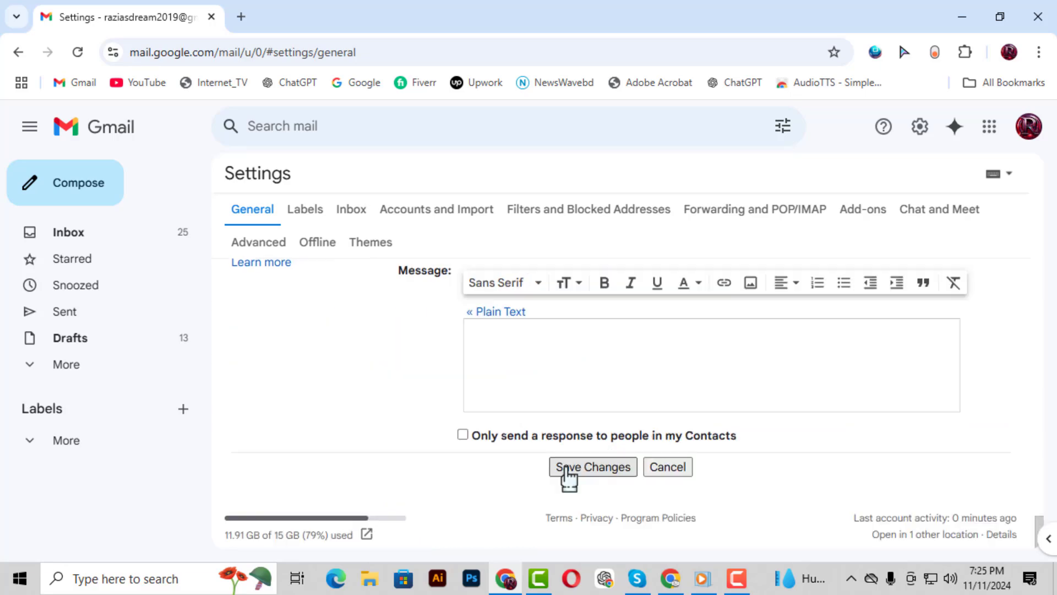
# Save the notification change, then close Chrome and relaunch it maximized
pyautogui.click(581, 471)
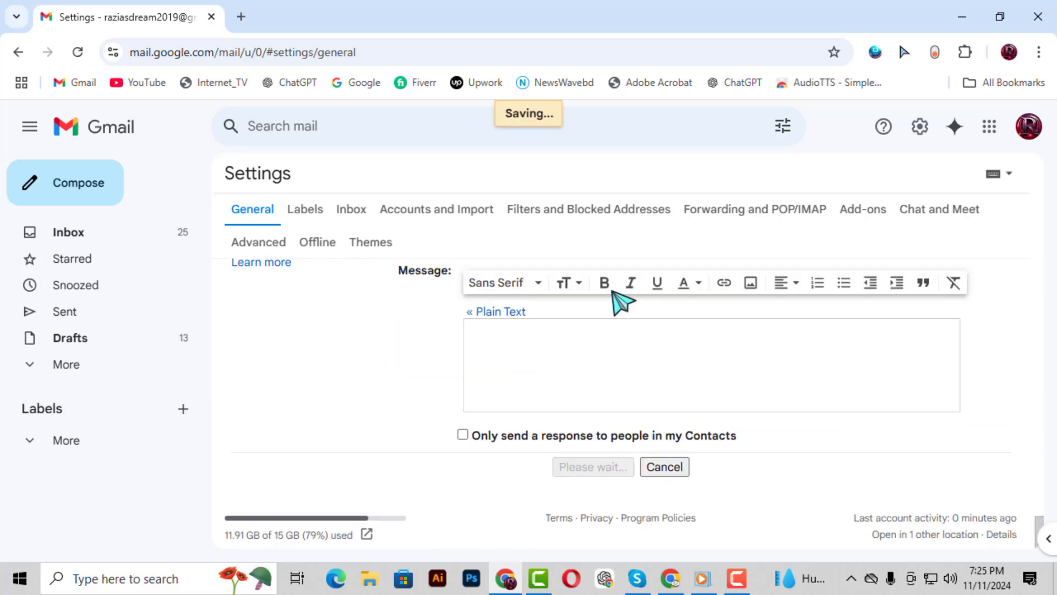
pyautogui.click(1038, 17)
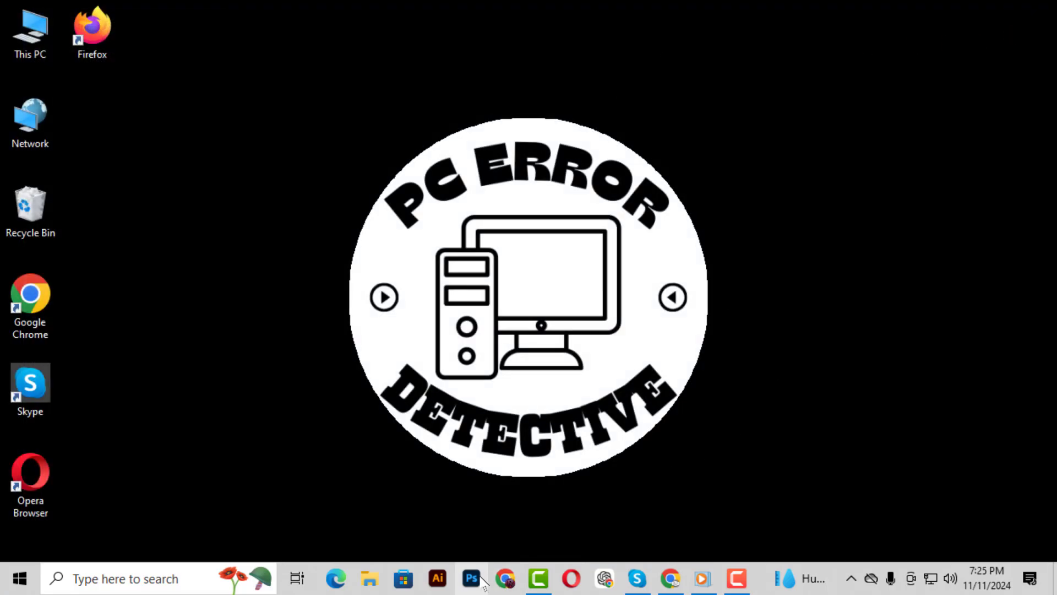
pyautogui.click(506, 578)
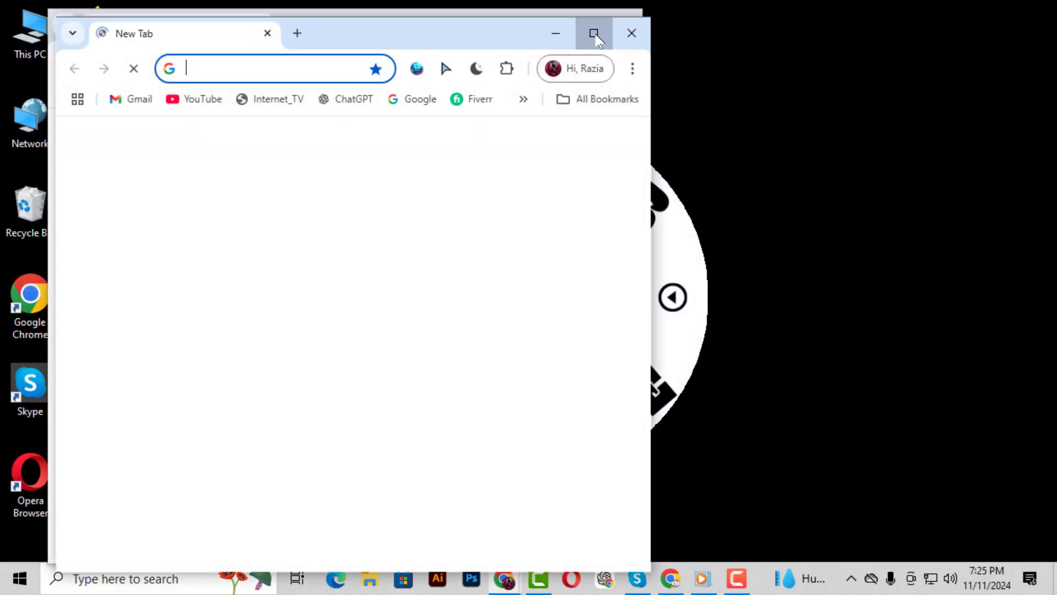
pyautogui.click(592, 35)
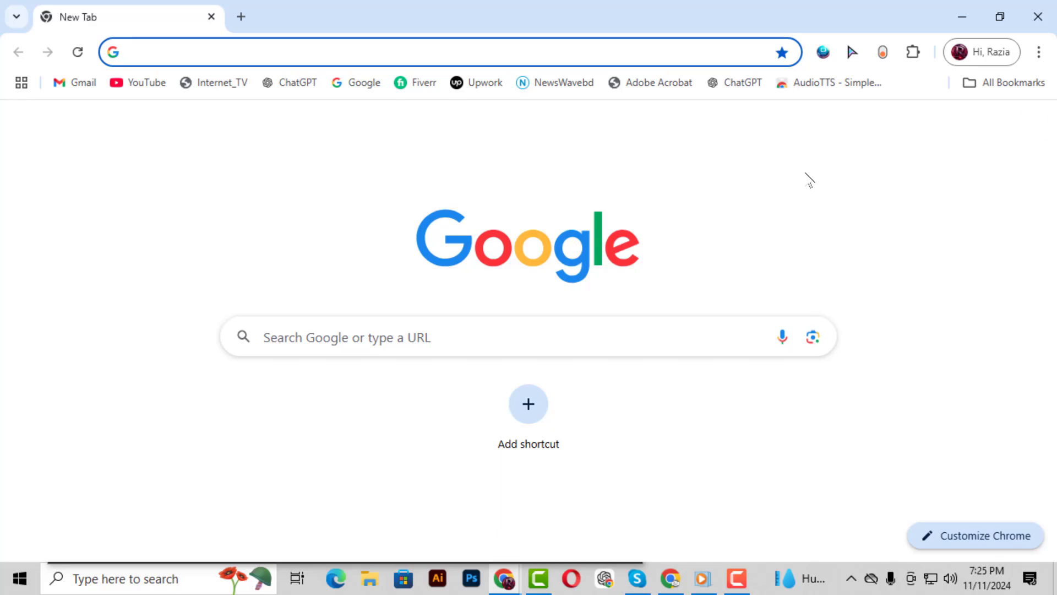